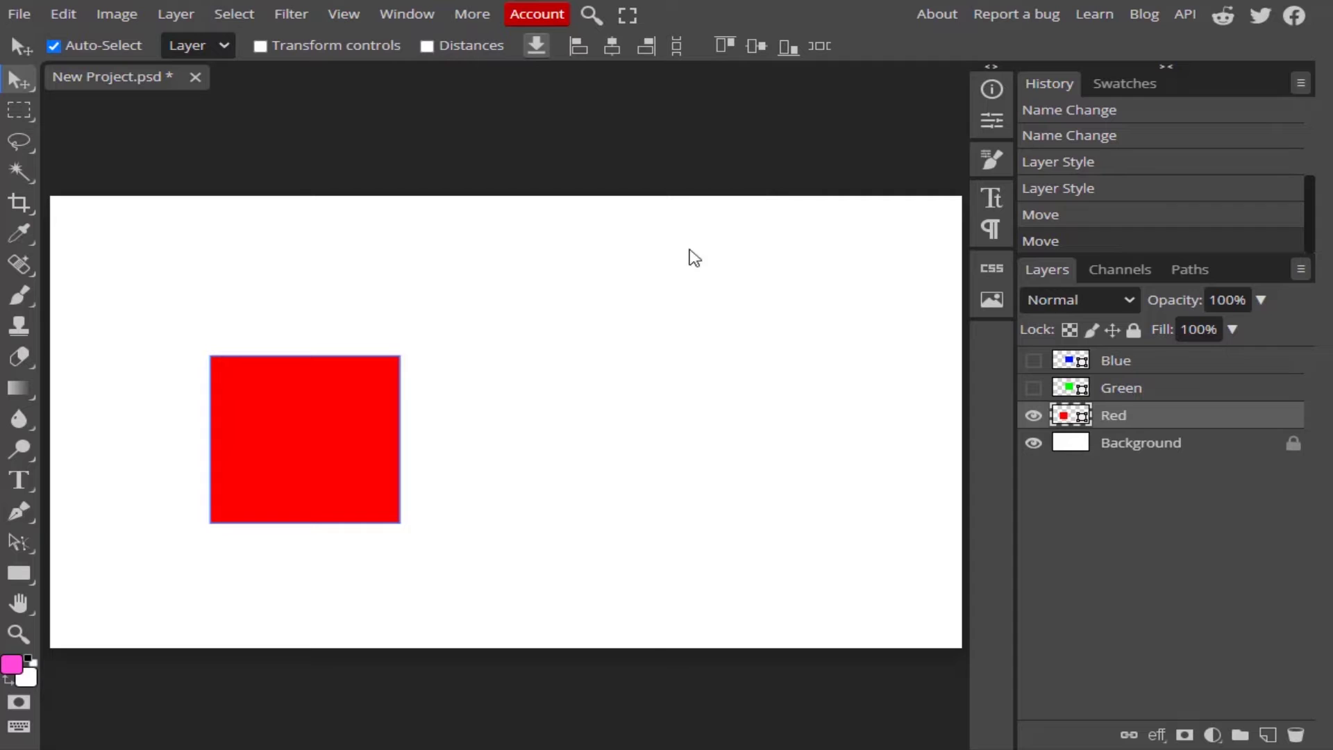
- Drag the red square toward the canvas centre, then try Align Left Edges on it
drag(343, 436, 539, 401)
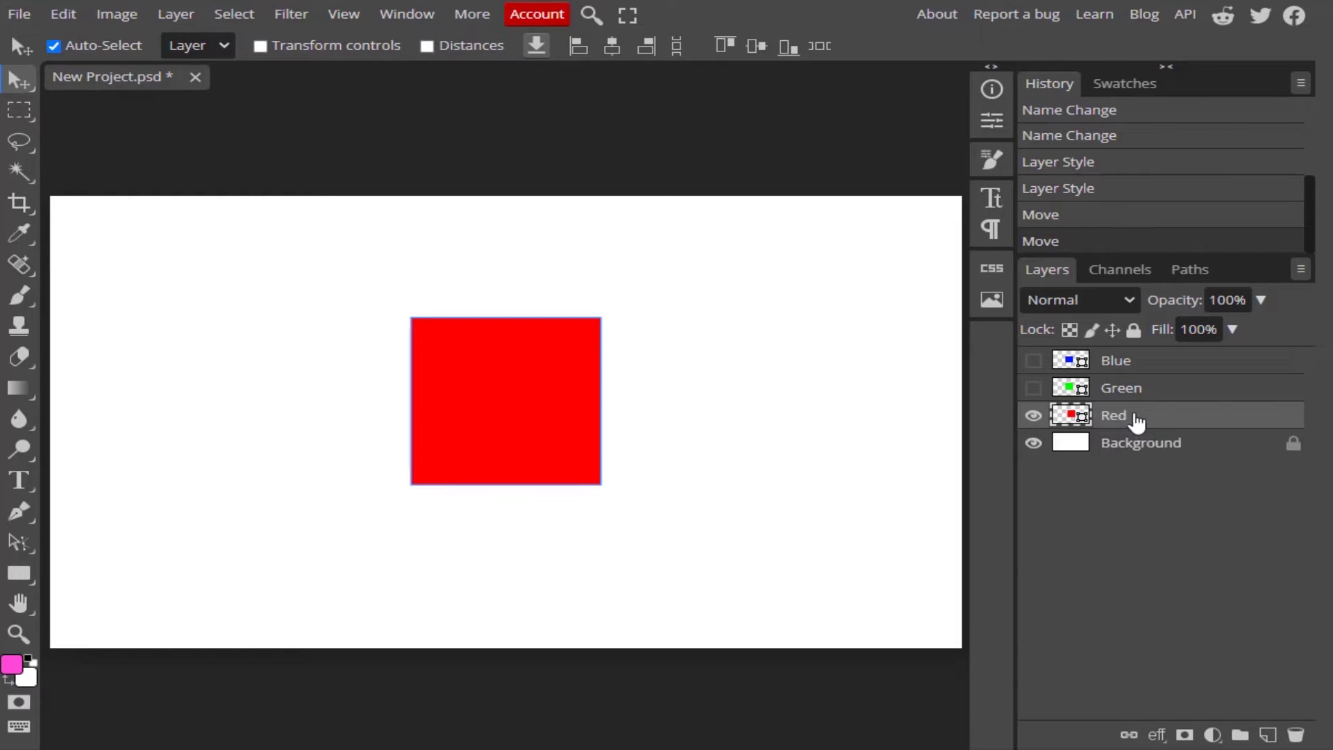
click(576, 46)
- With the whole canvas selected (Ctrl+A), centre the red square vertically in the white area
key(ctrl+a)
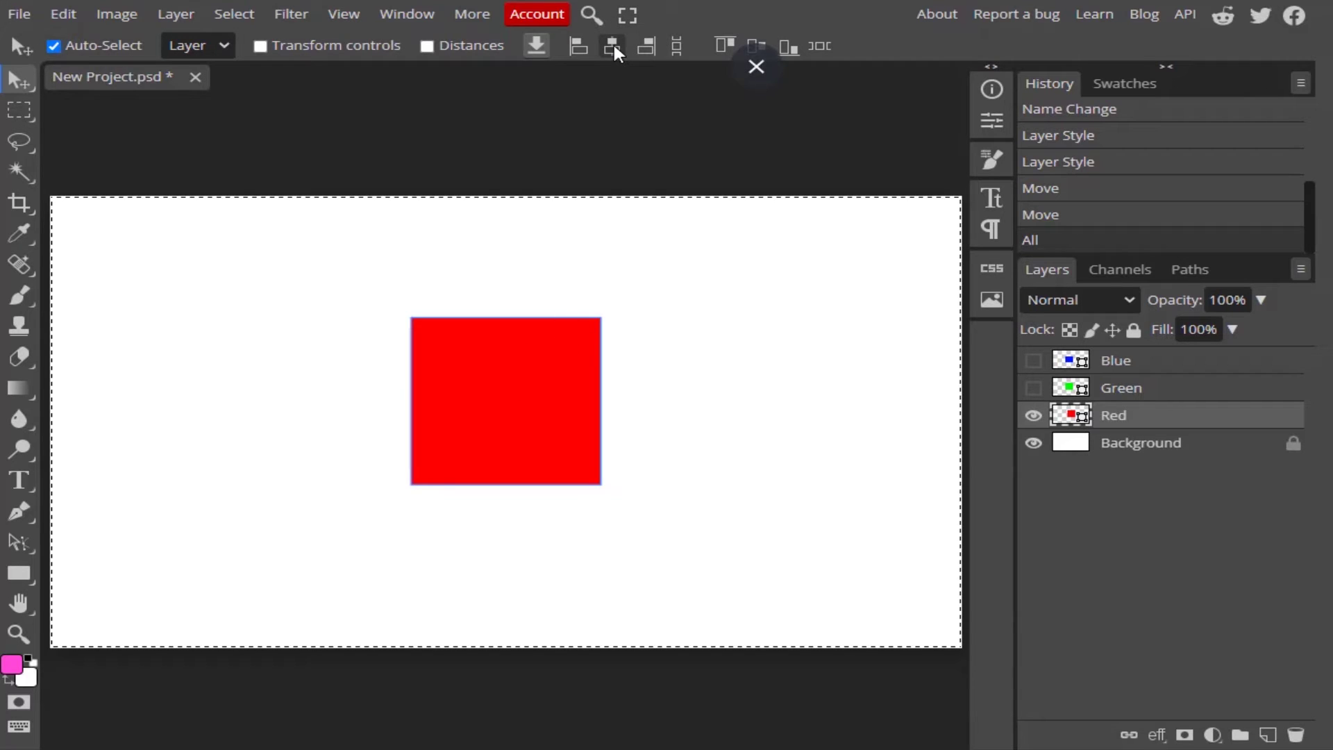
click(757, 48)
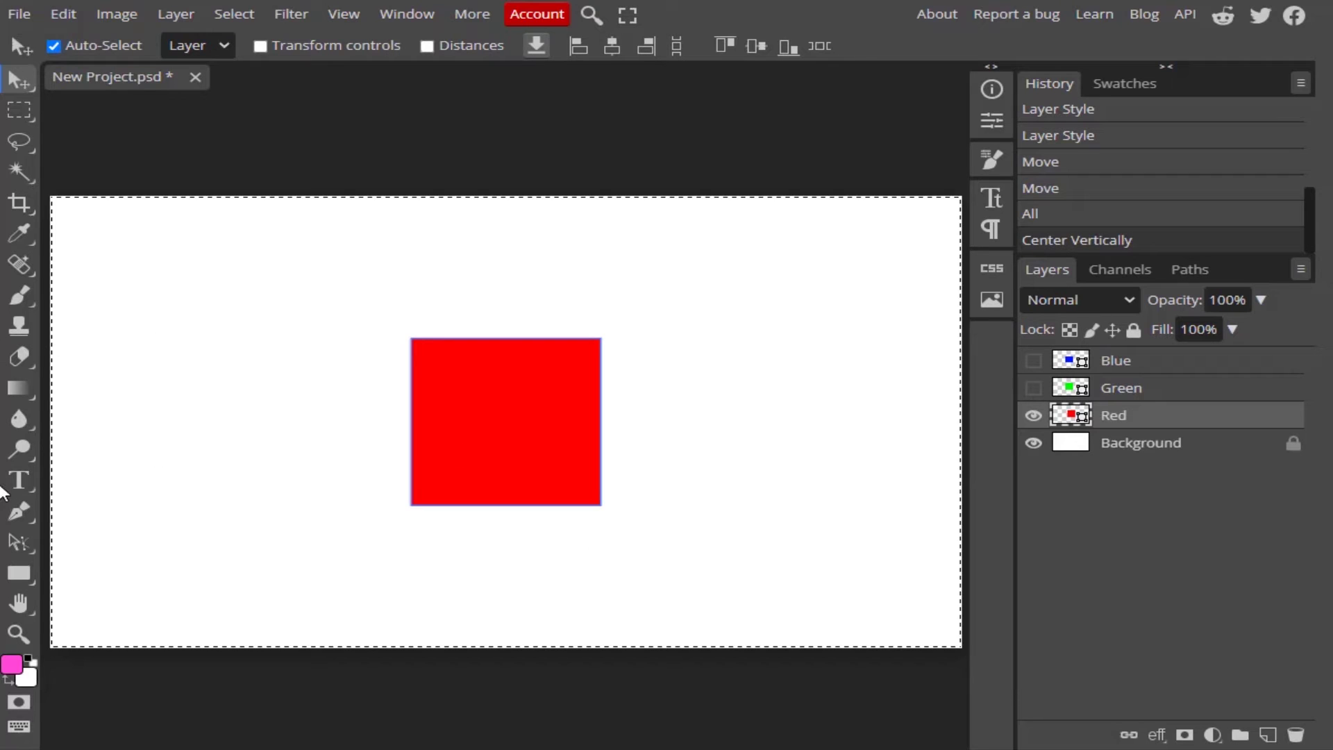
- Move the red square through left, horizontal-centre, right, top, vertical-centre and bottom alignments
click(582, 47)
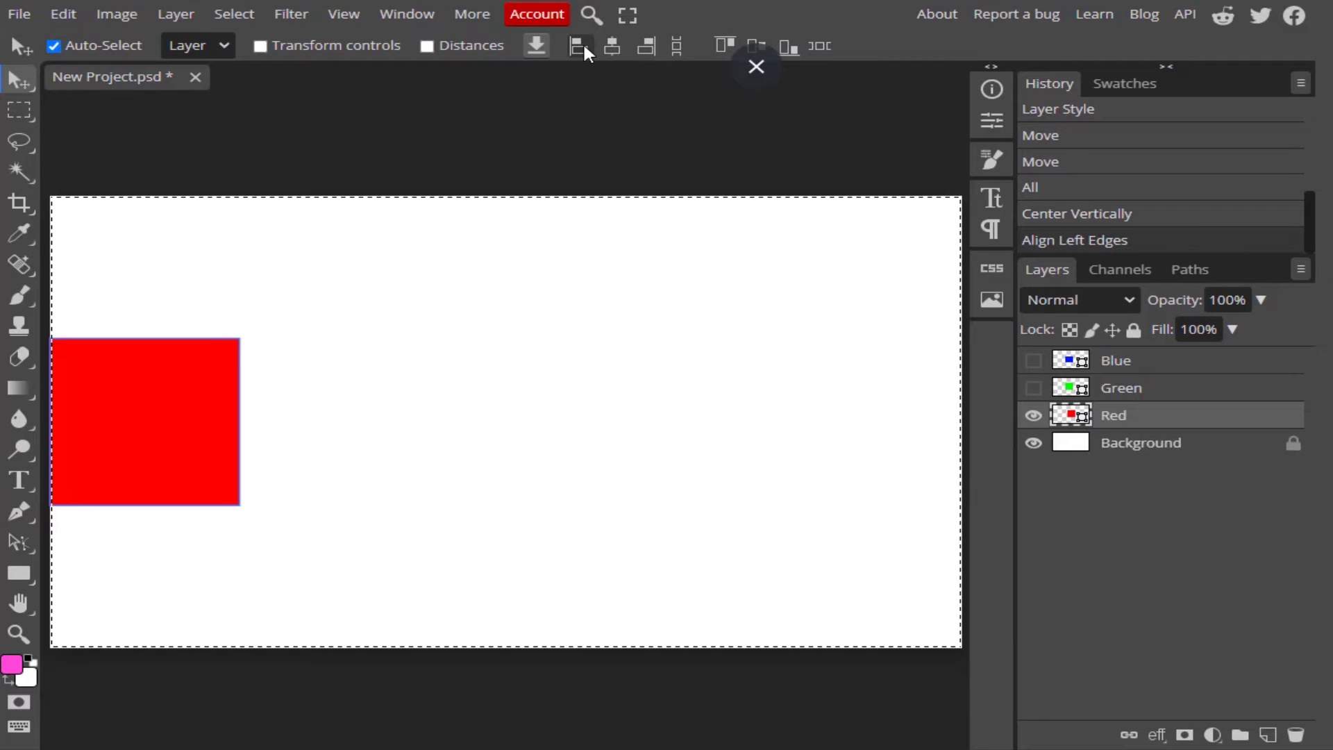
click(612, 47)
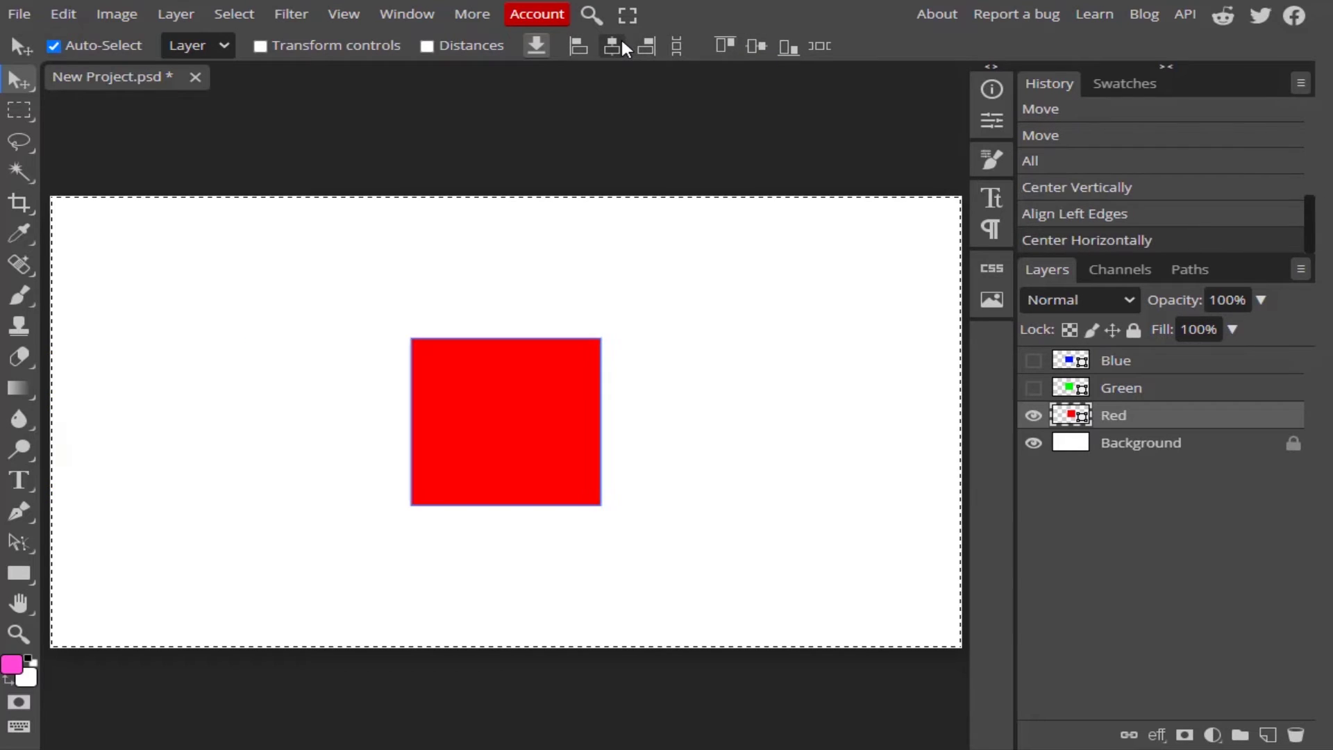
click(649, 45)
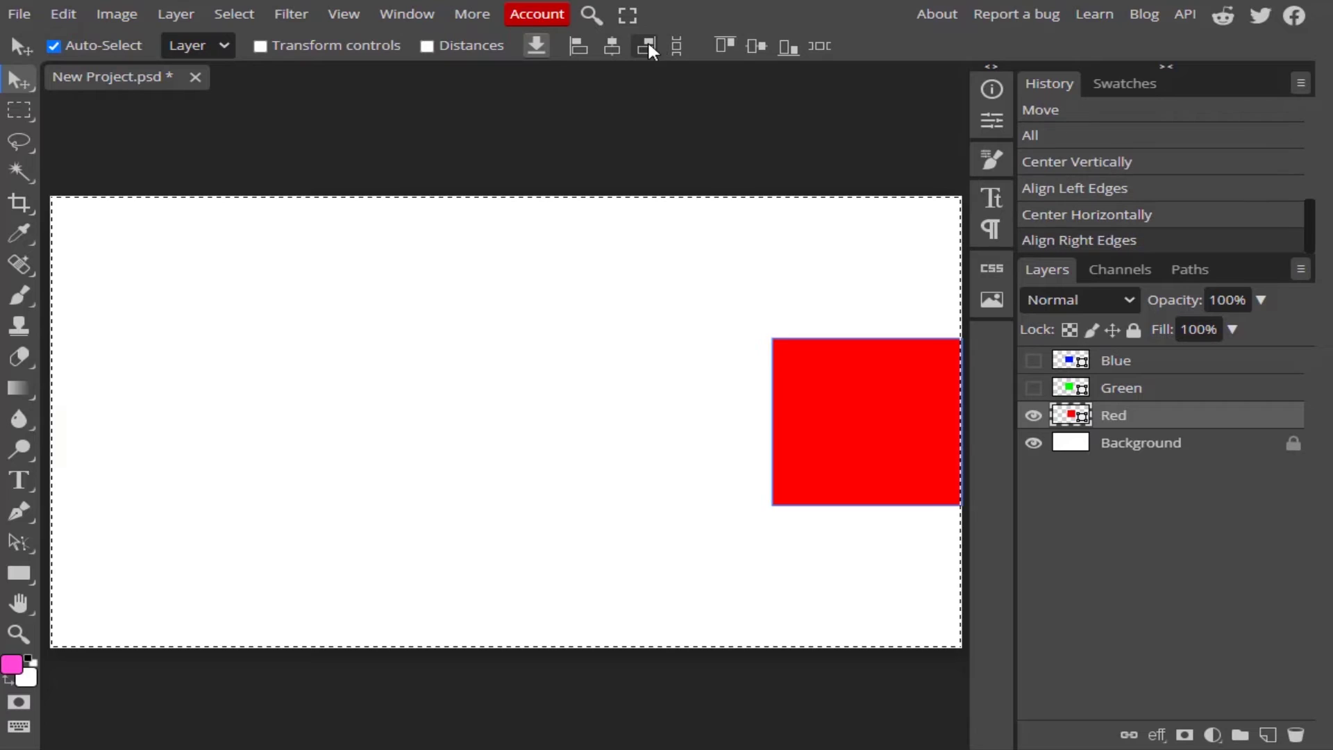
click(723, 45)
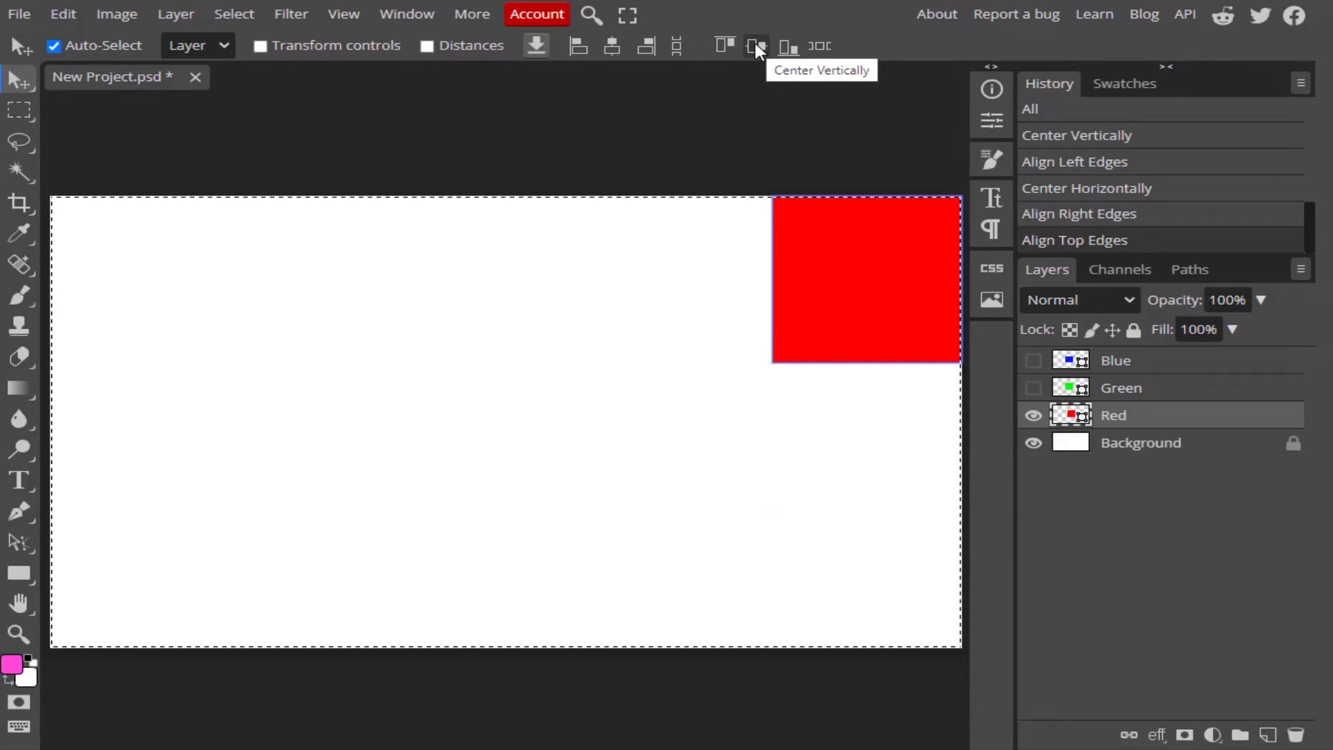
click(756, 46)
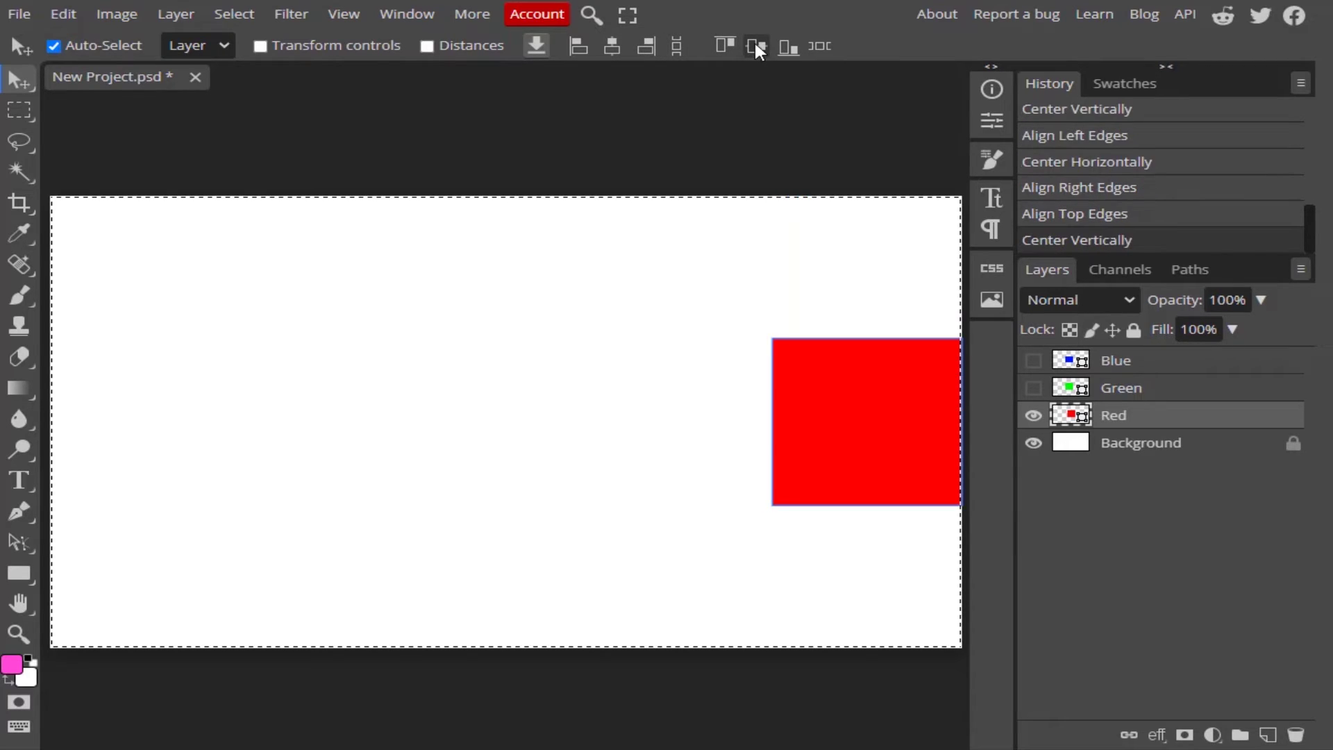
click(790, 46)
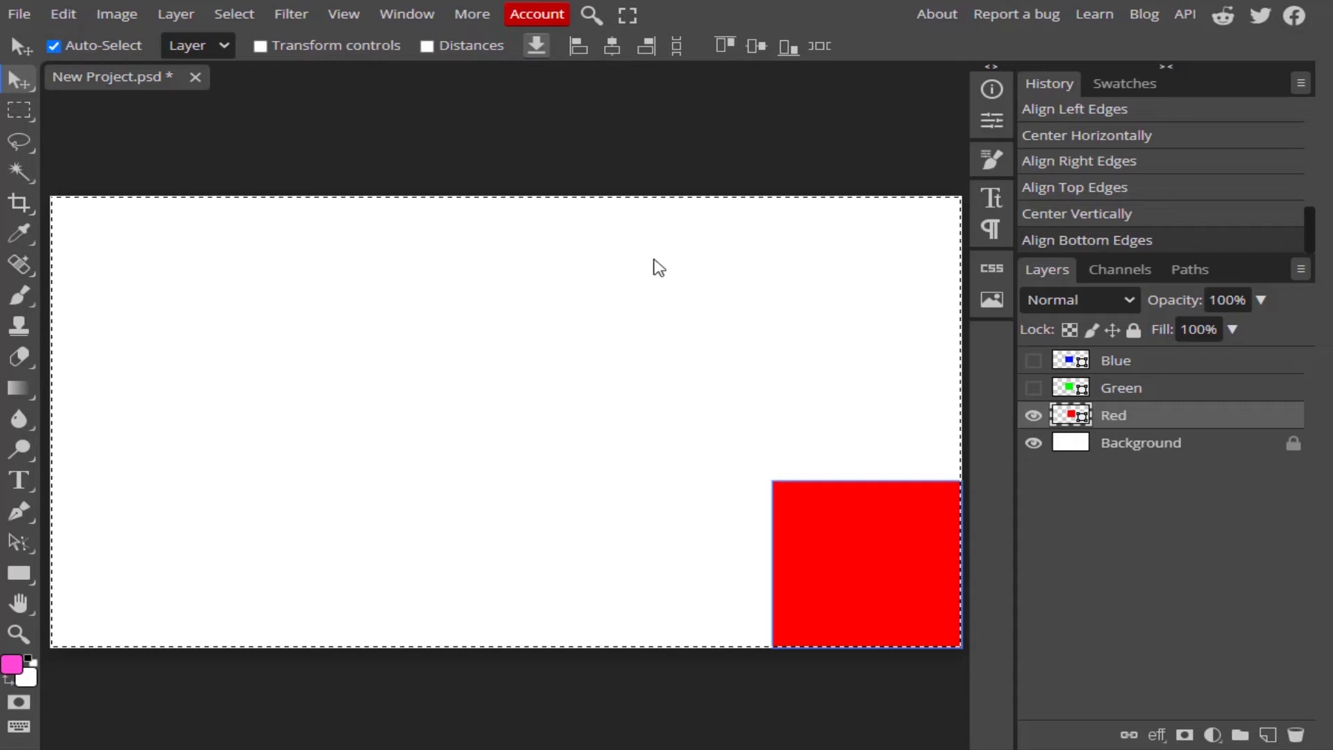
- Re-align the red square top, centre, bottom, then left, leaving it in the bottom-left corner
click(727, 46)
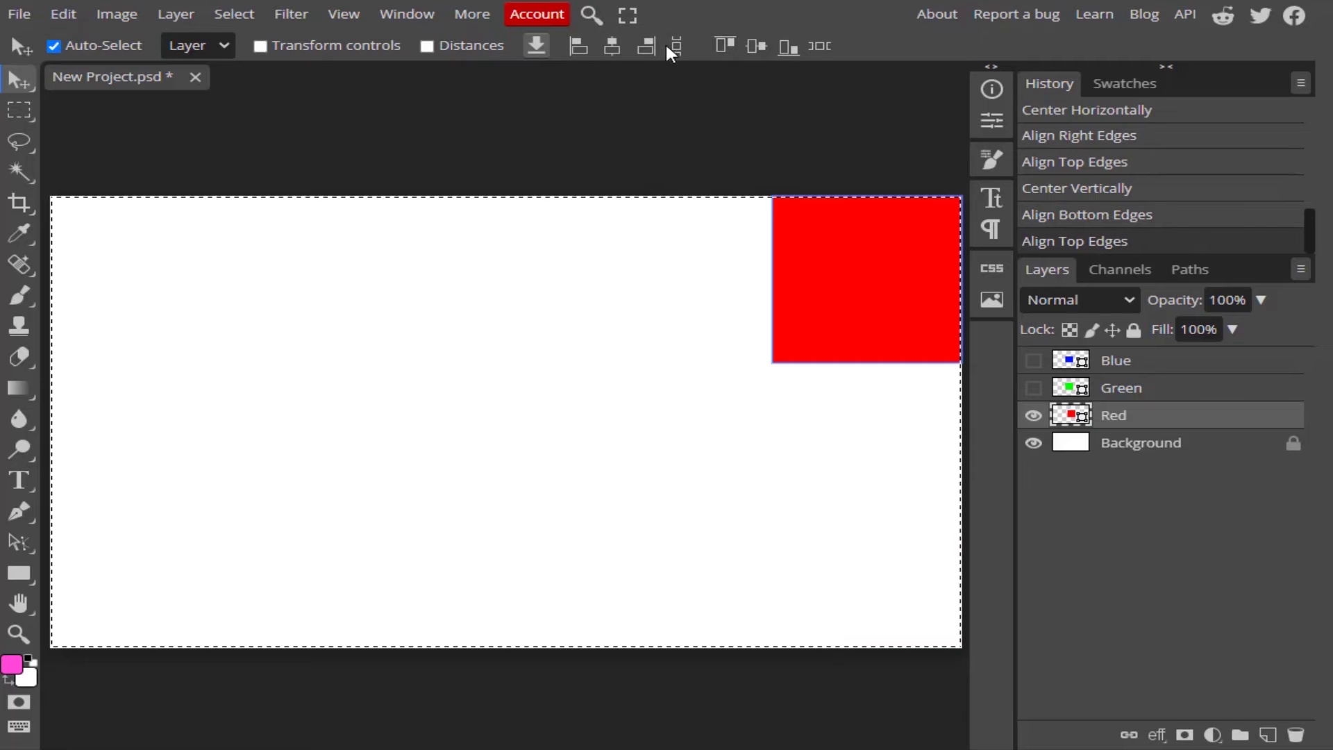
click(620, 44)
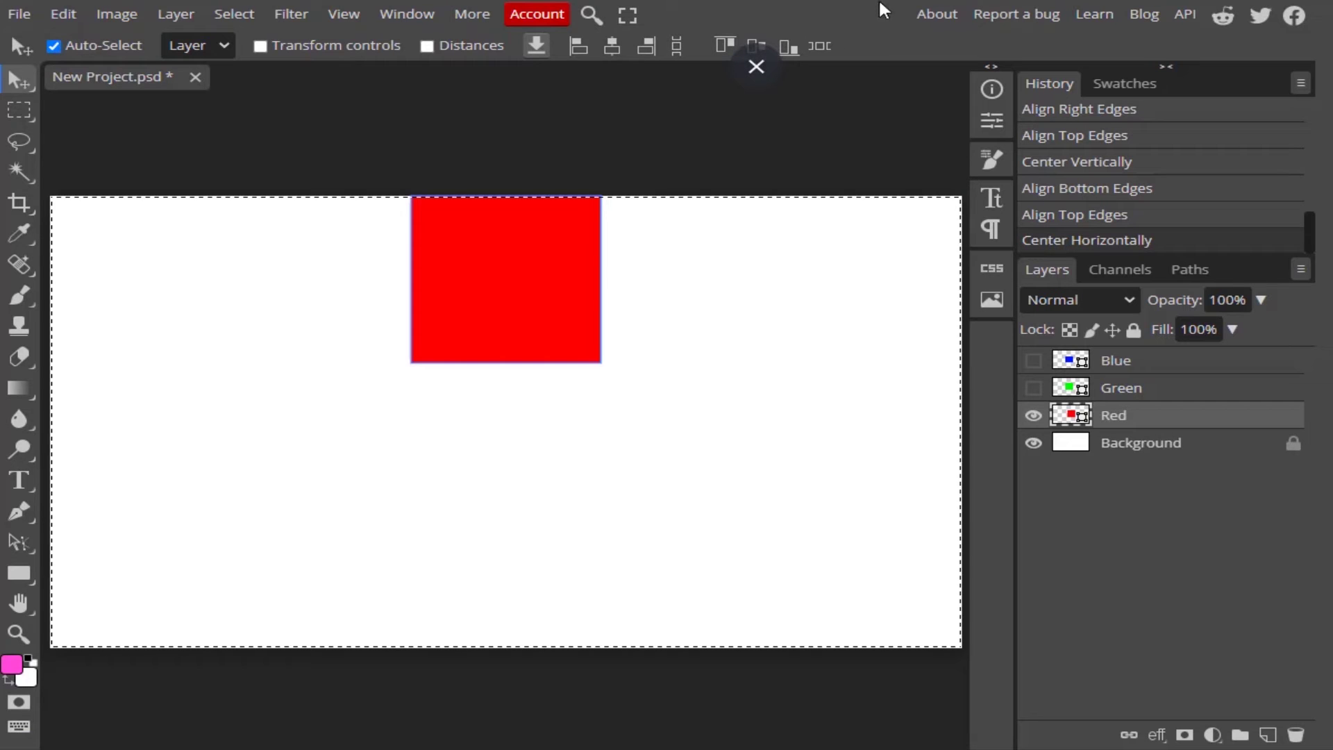
click(798, 46)
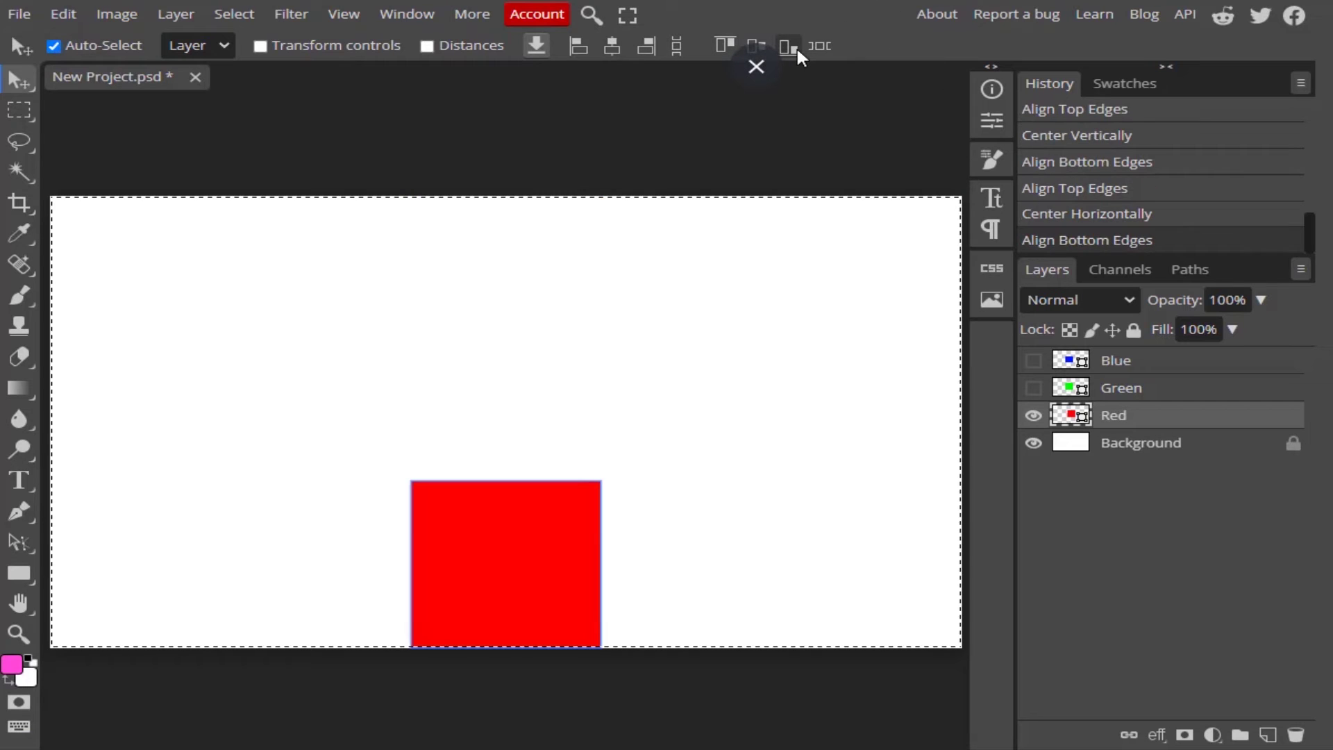
click(574, 55)
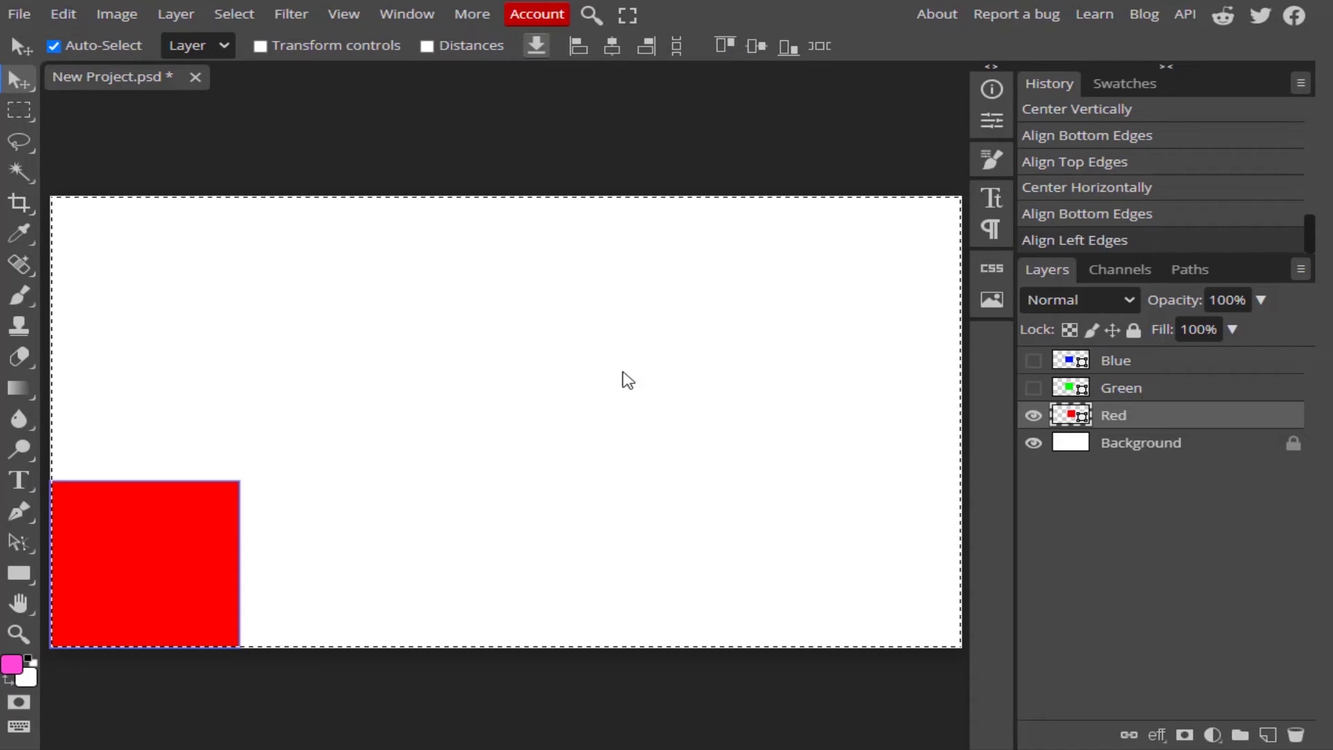
- Deselect, move the red square up into the left half, and show the Green and Blue layers
key(ctrl+d)
drag(169, 538, 331, 381)
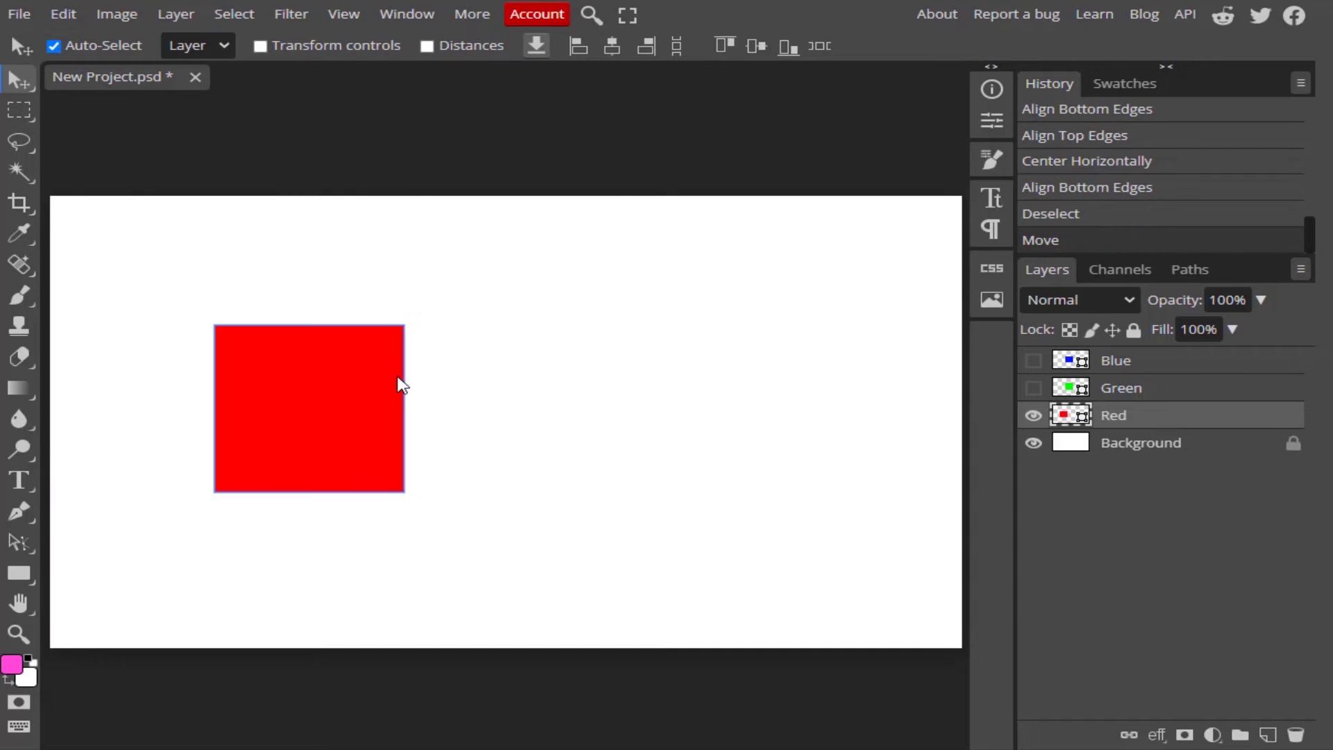
click(1034, 388)
click(1034, 360)
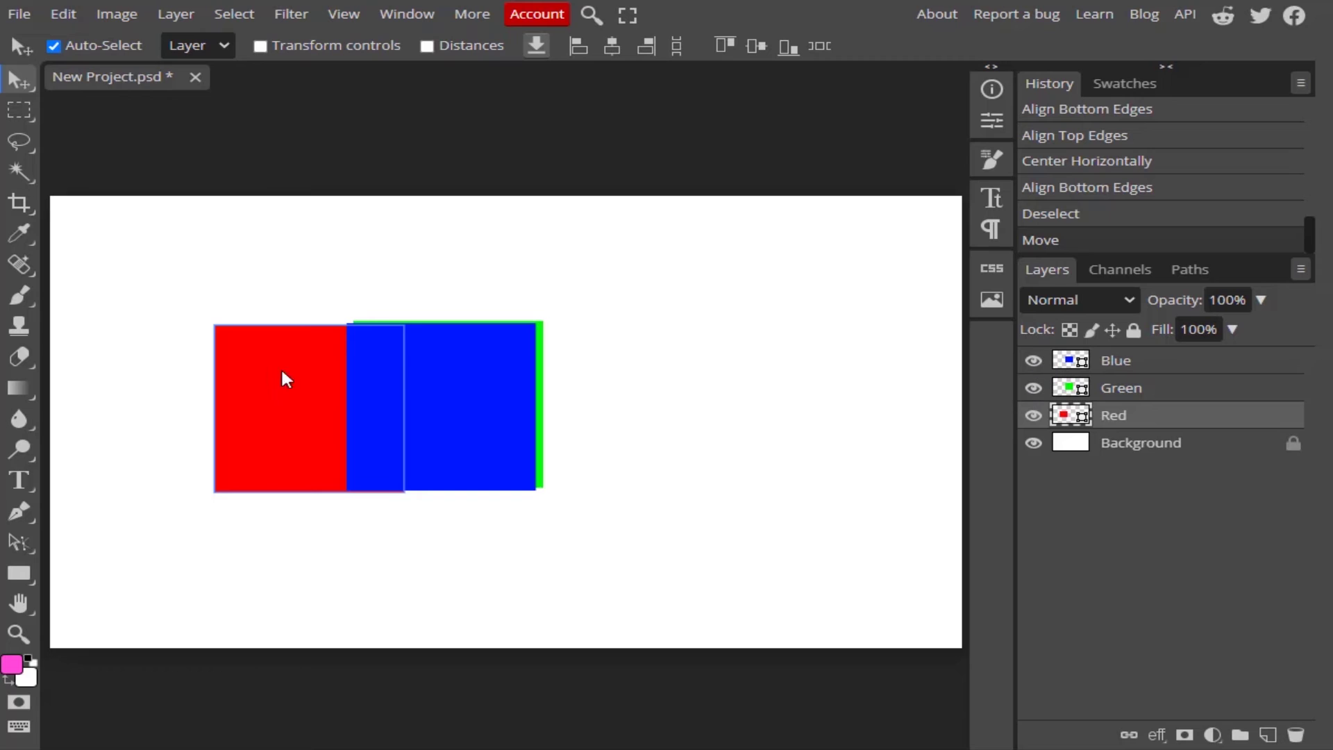
- Arrange the squares in a rough row: blue far right, green between, red further left
drag(474, 381, 753, 362)
drag(529, 368, 597, 365)
drag(783, 384, 782, 393)
drag(380, 431, 318, 432)
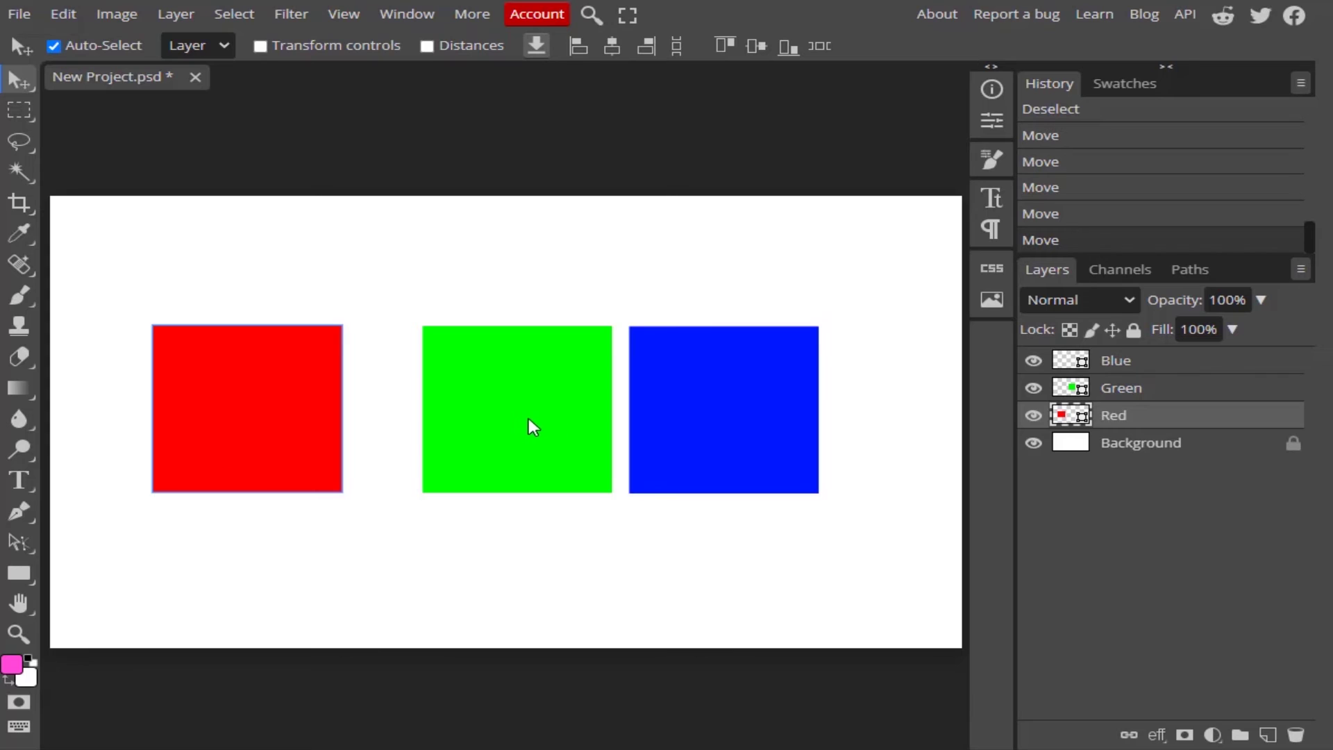
- Apply Equal Gaps to the Blue, Green and Red layers, then select only the Green layer
shift+click(1164, 370)
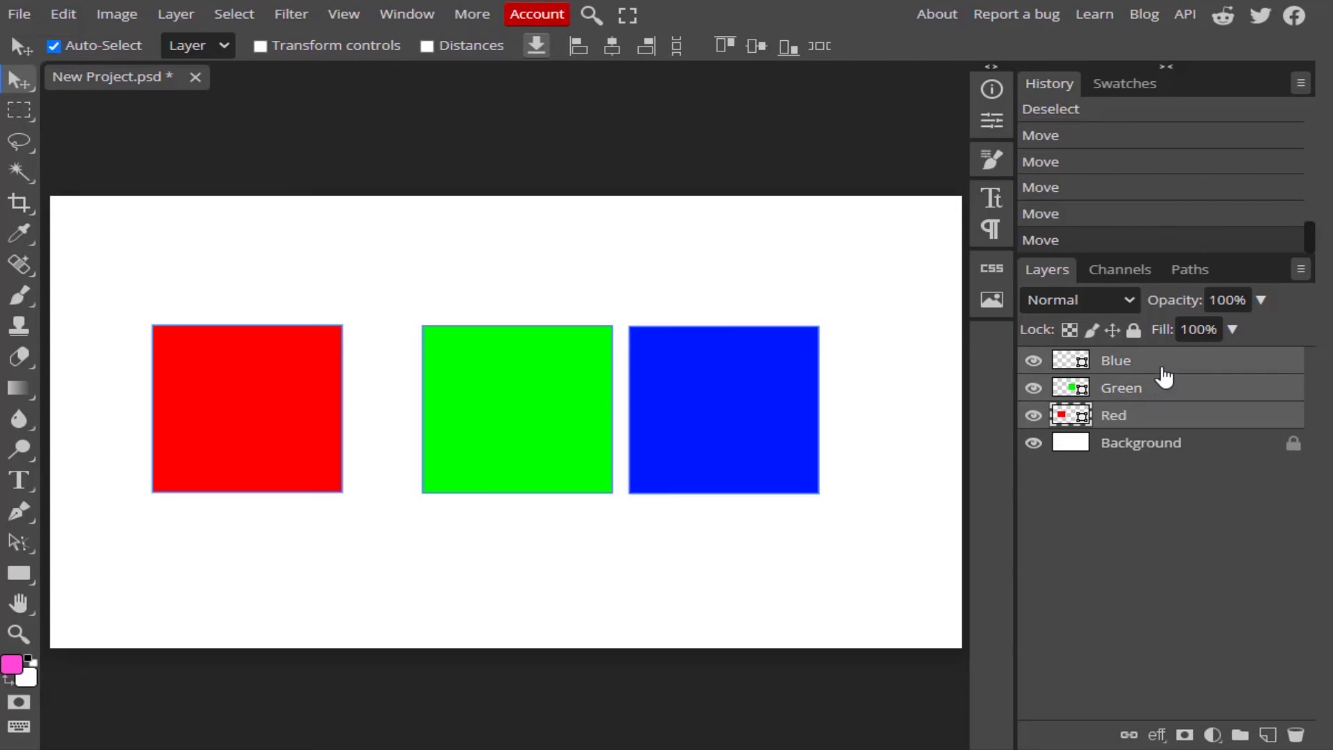
click(817, 48)
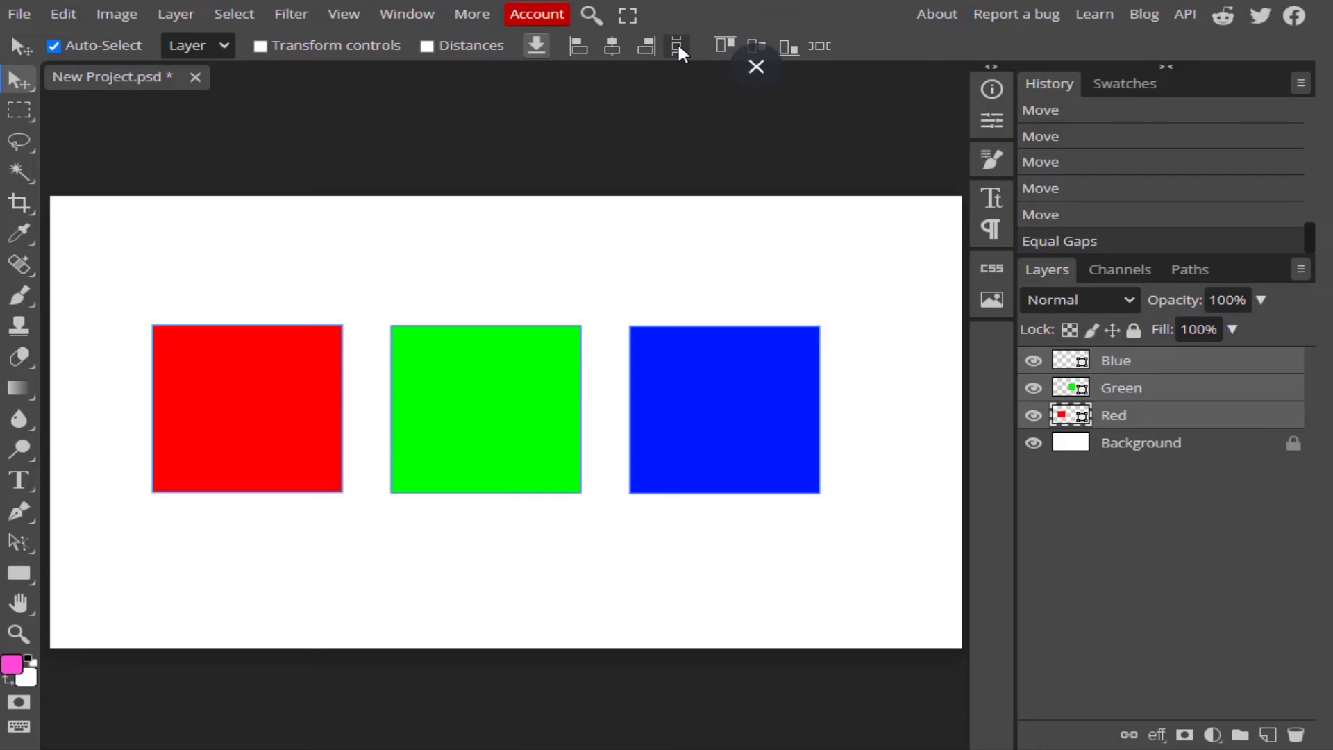
click(1208, 388)
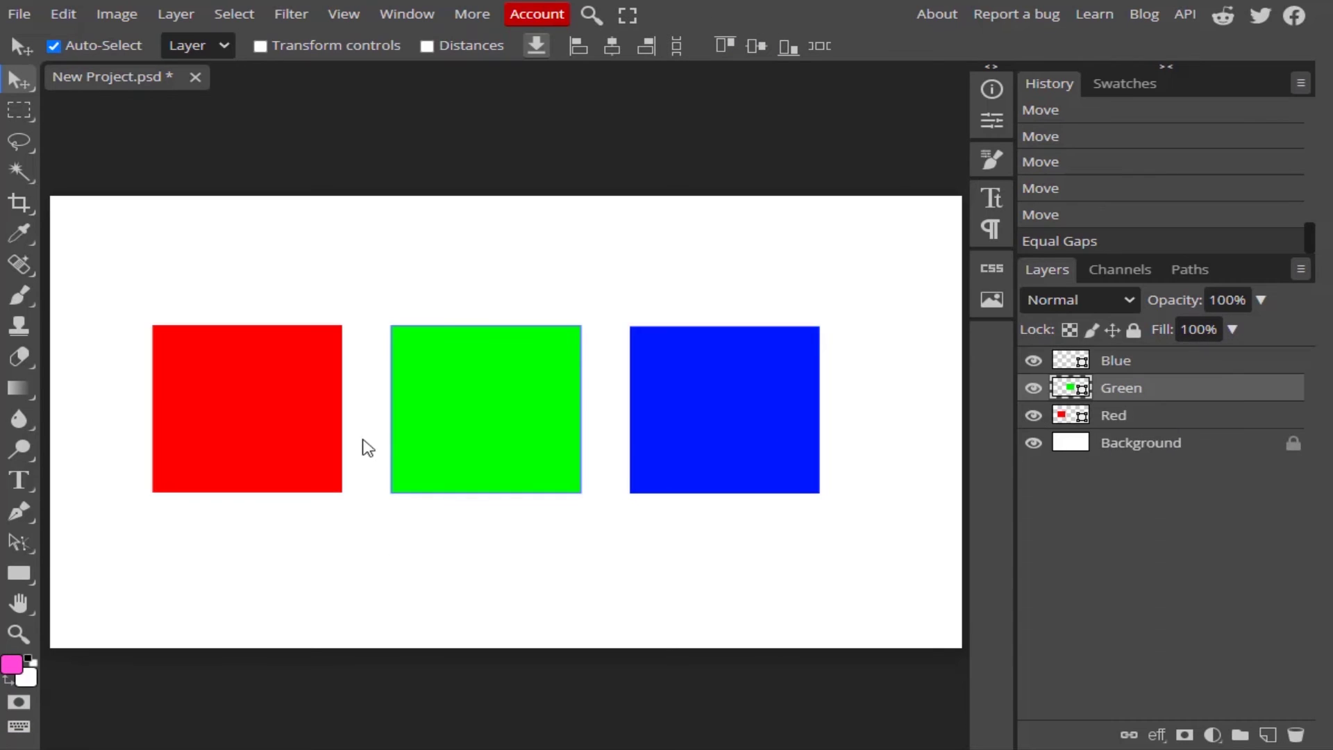
- Drag the squares into a column (blue top, red middle, green bottom) and try Equal Gaps
drag(467, 448, 340, 621)
drag(301, 430, 383, 427)
click(1125, 360)
drag(725, 409, 265, 259)
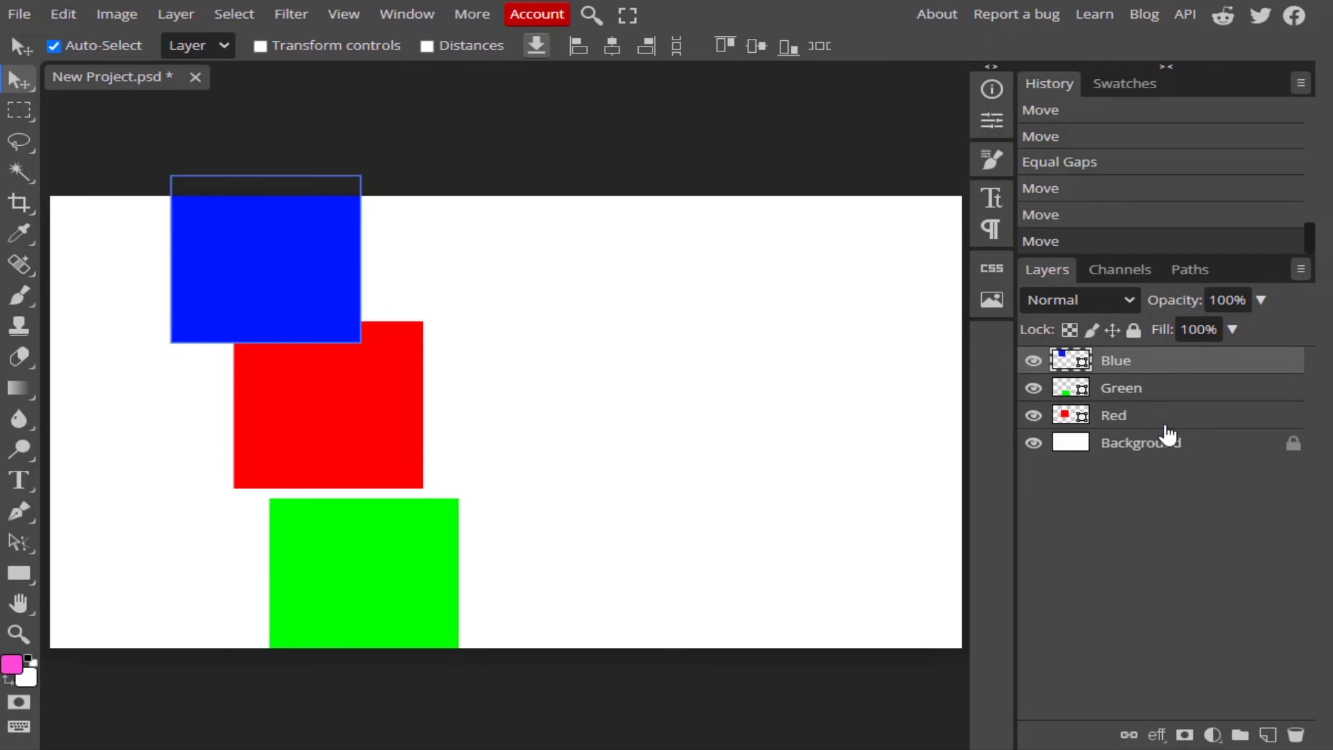
shift+click(1161, 423)
click(673, 42)
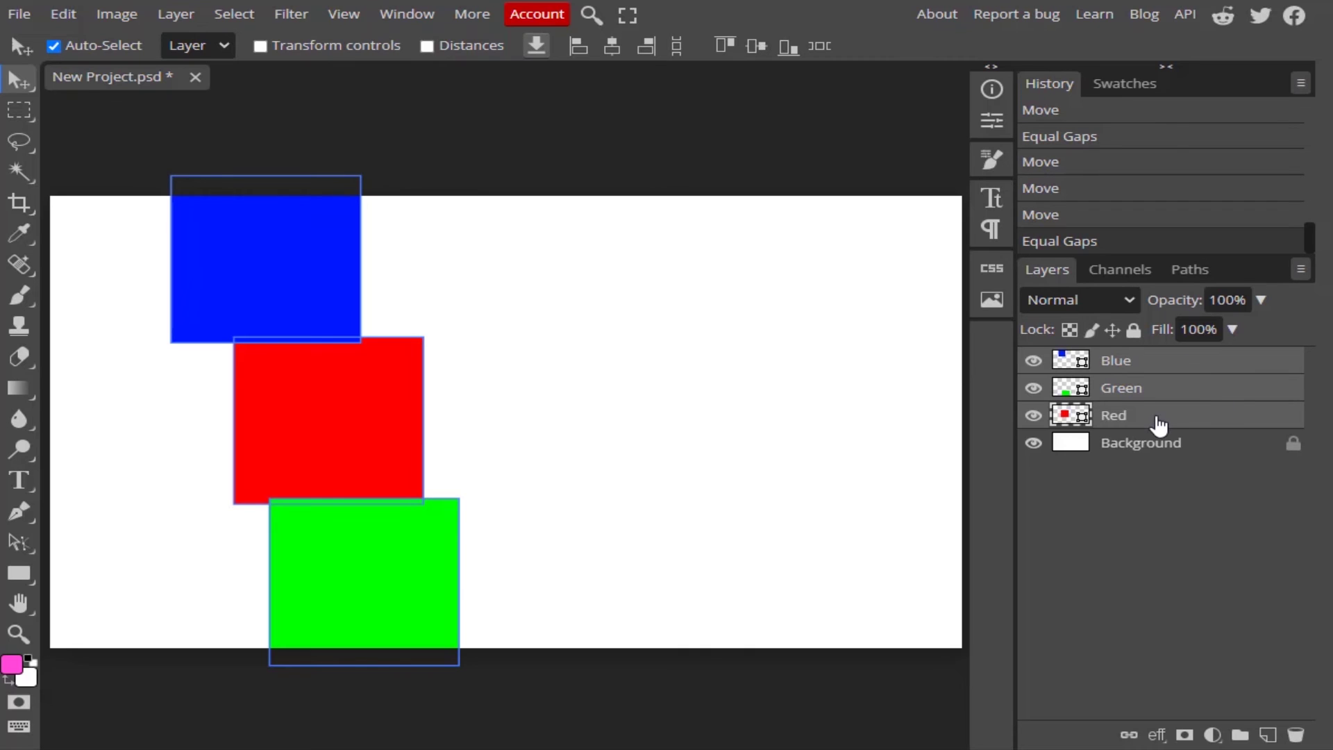
- Scale the three selected squares down to 70.55% and shift them right and down
key(ctrl+t)
drag(458, 665, 375, 522)
drag(295, 507, 486, 545)
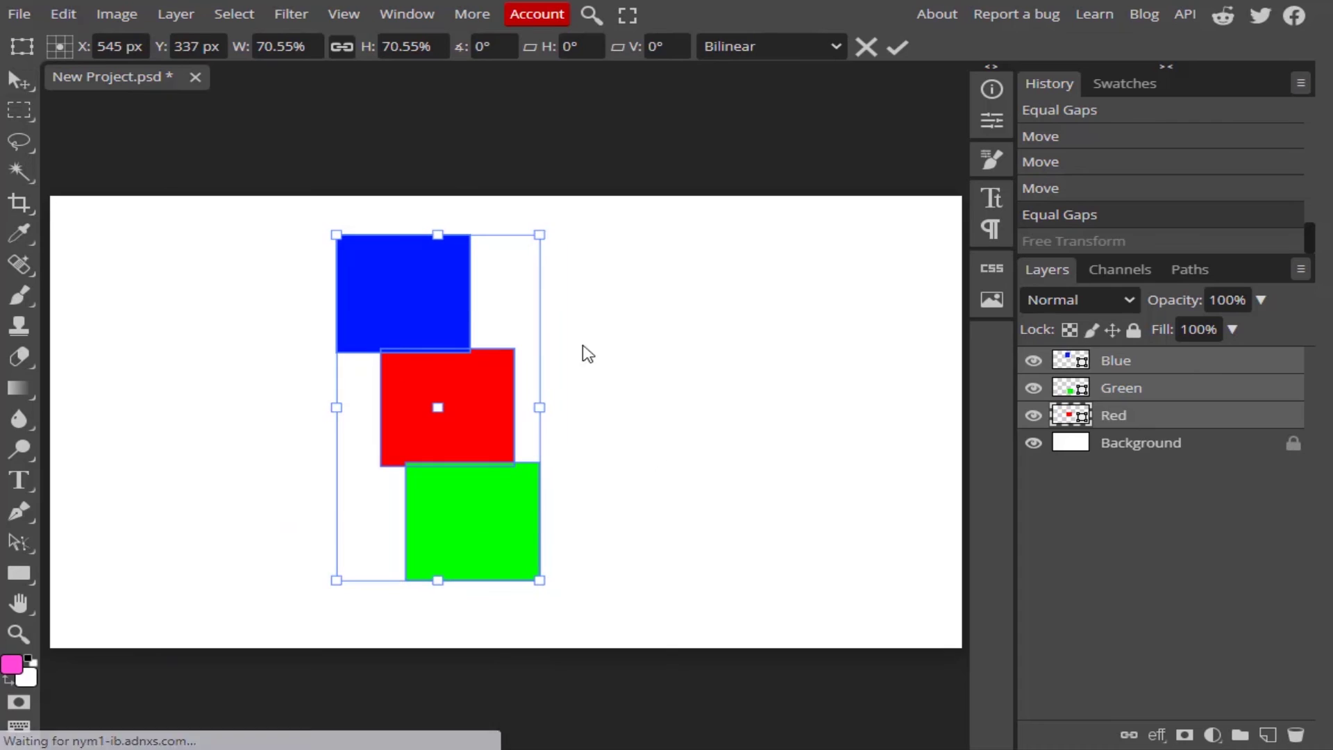
key(Return)
- Restack blue, red and green into a column and even their vertical spacing with Equal Gaps
drag(452, 299, 489, 277)
drag(510, 425, 505, 422)
drag(514, 500, 481, 543)
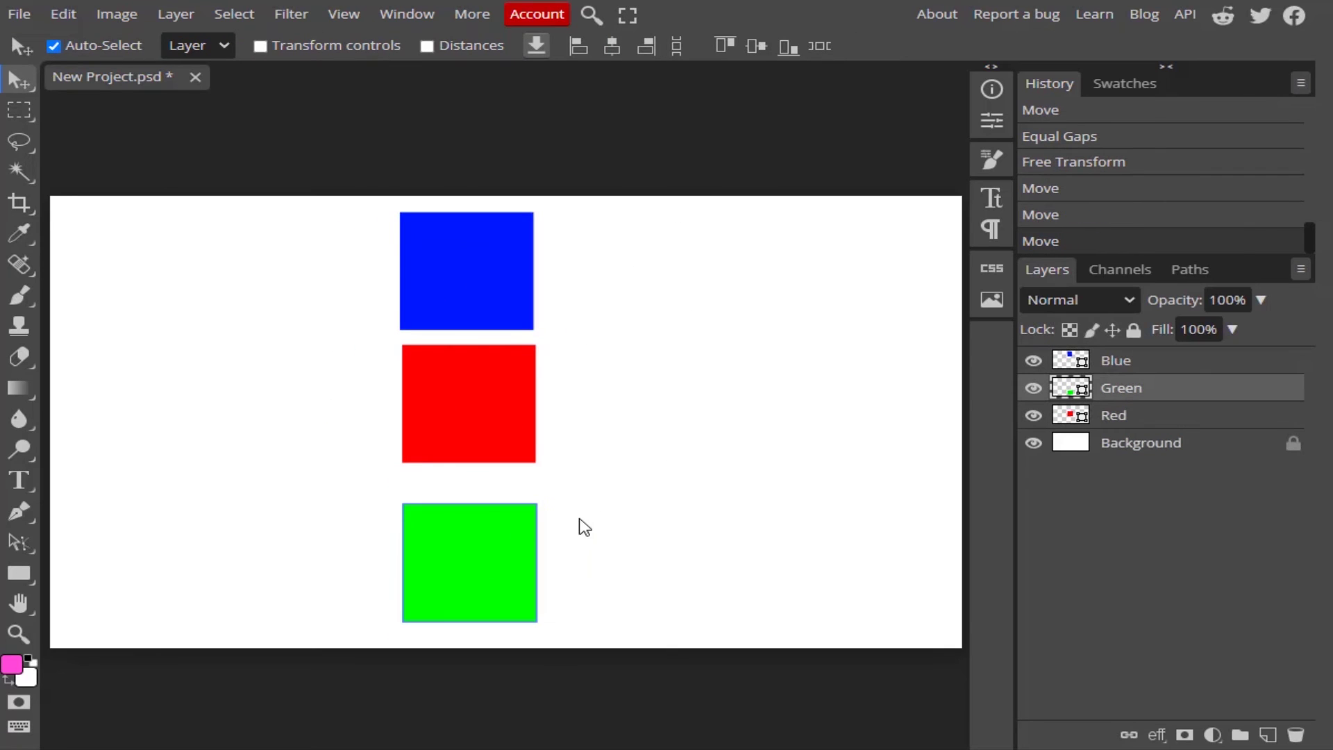
shift+click(1132, 372)
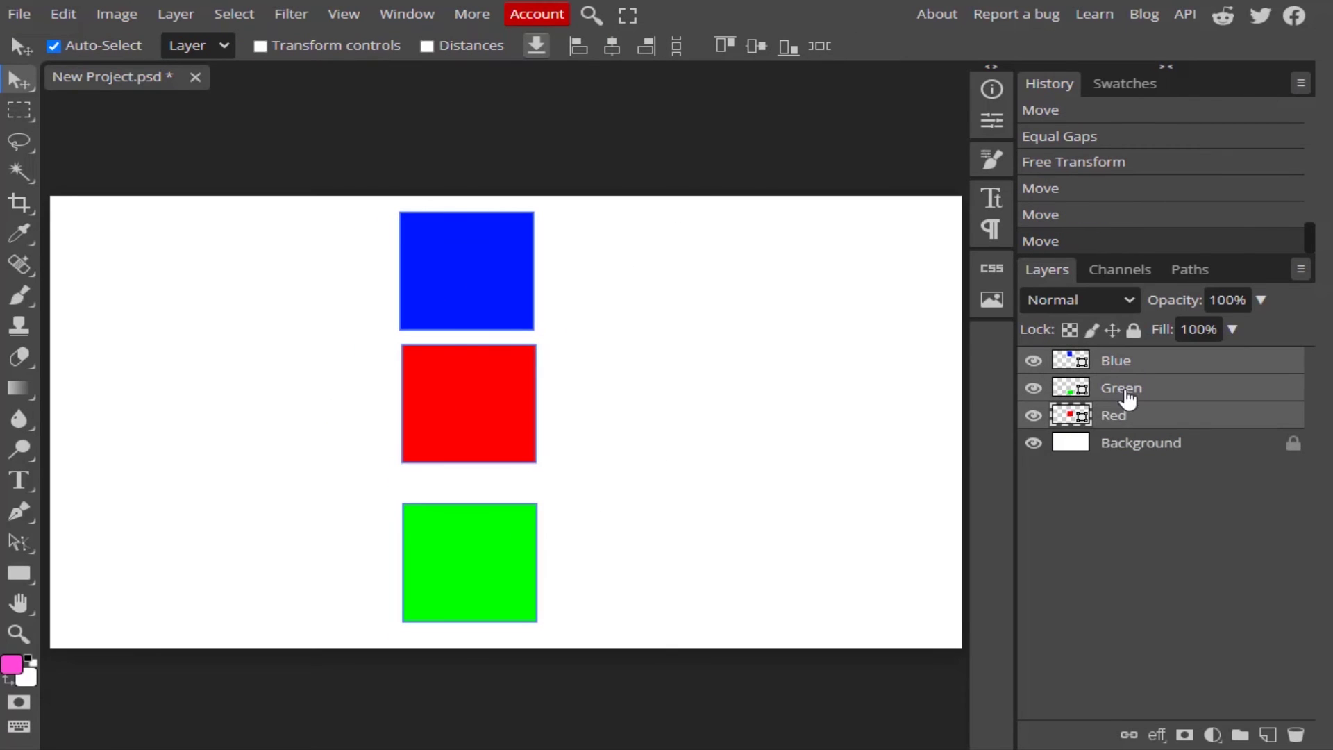
click(681, 43)
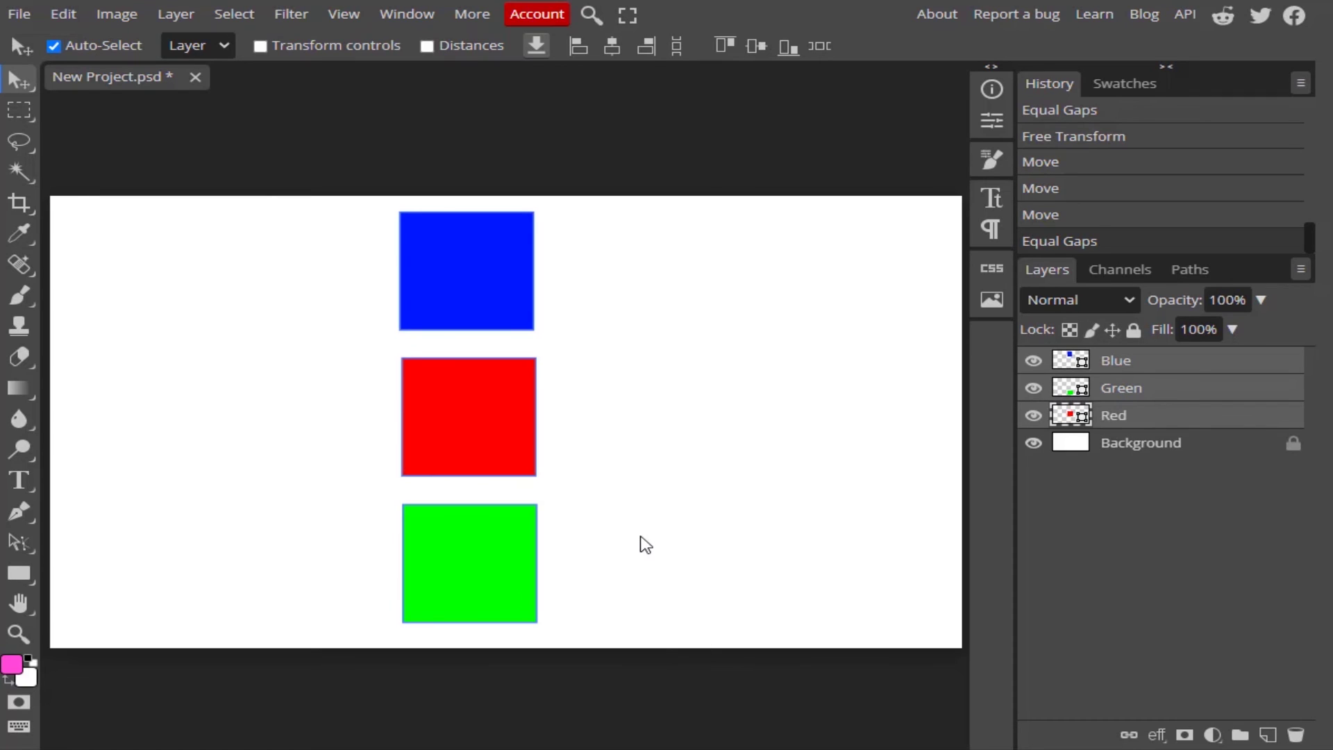
- With the canvas selected, centre all three squares horizontally and vertically, then align them left
key(ctrl+a)
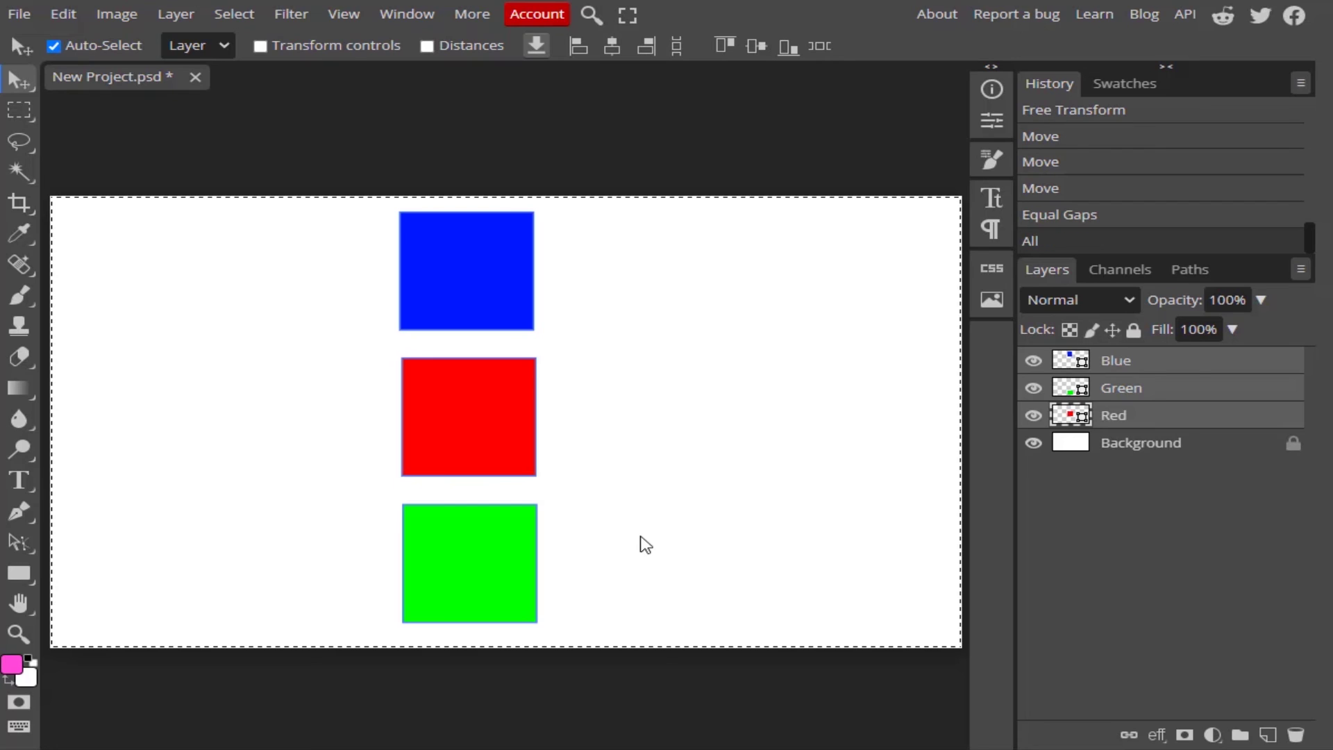
click(611, 48)
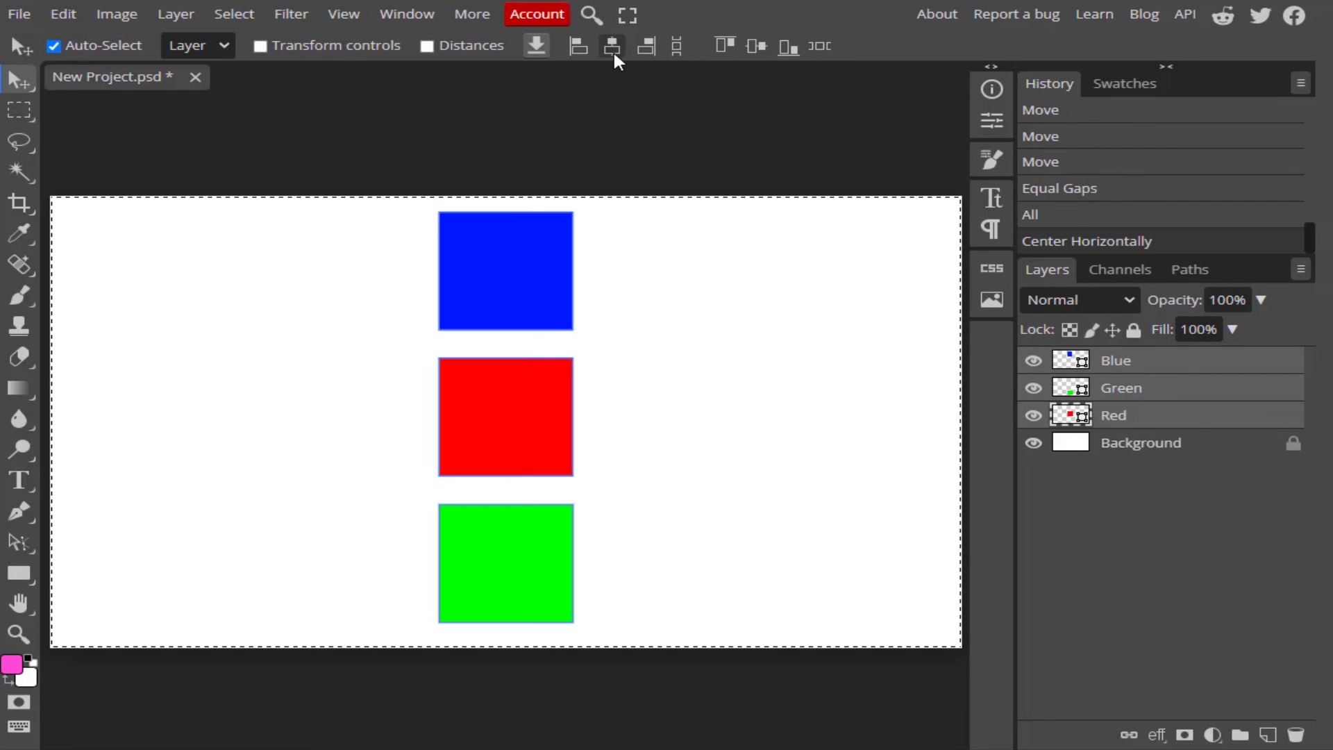
click(755, 46)
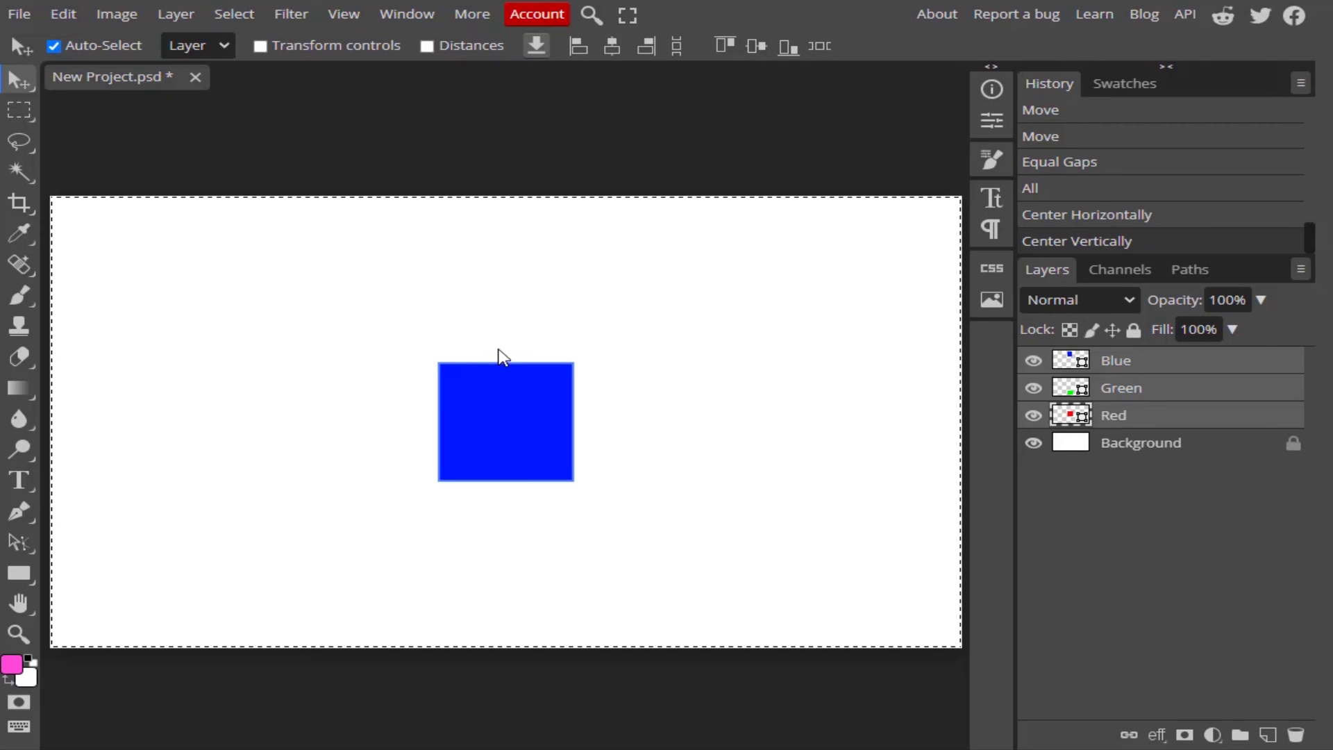
click(574, 46)
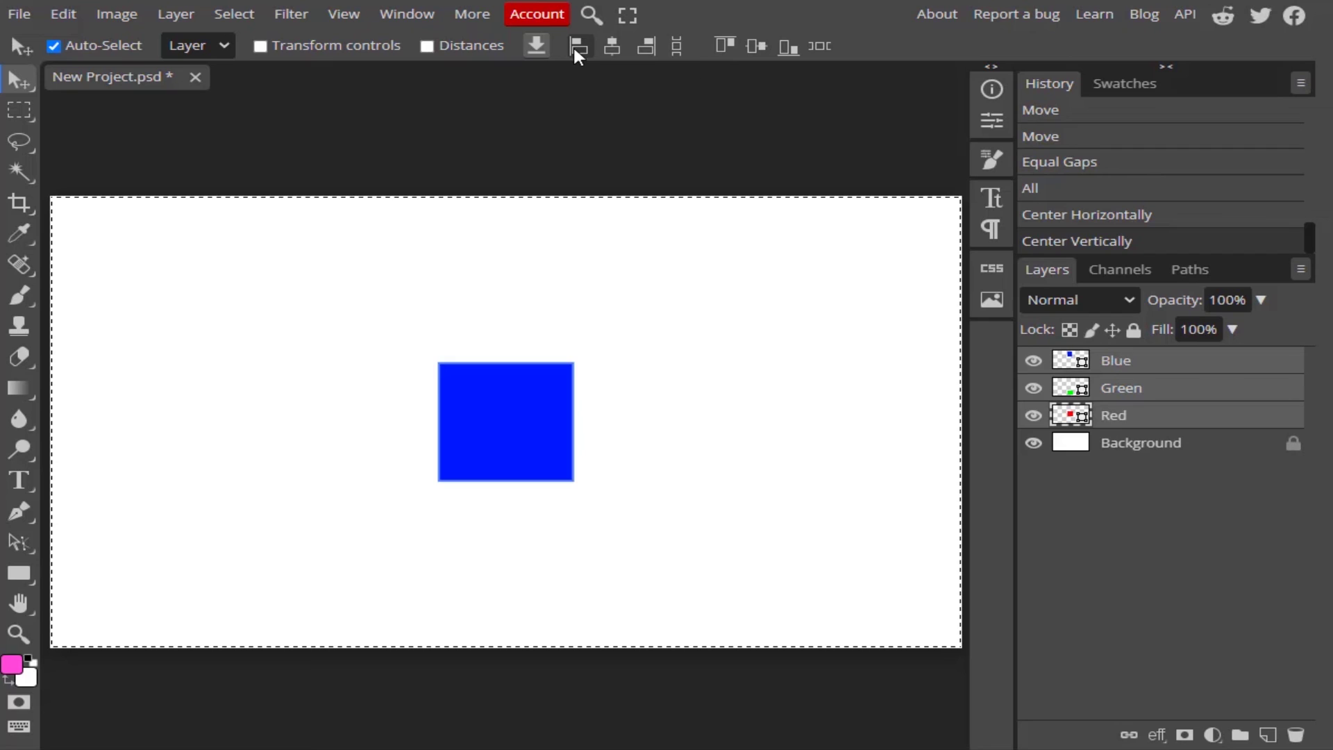